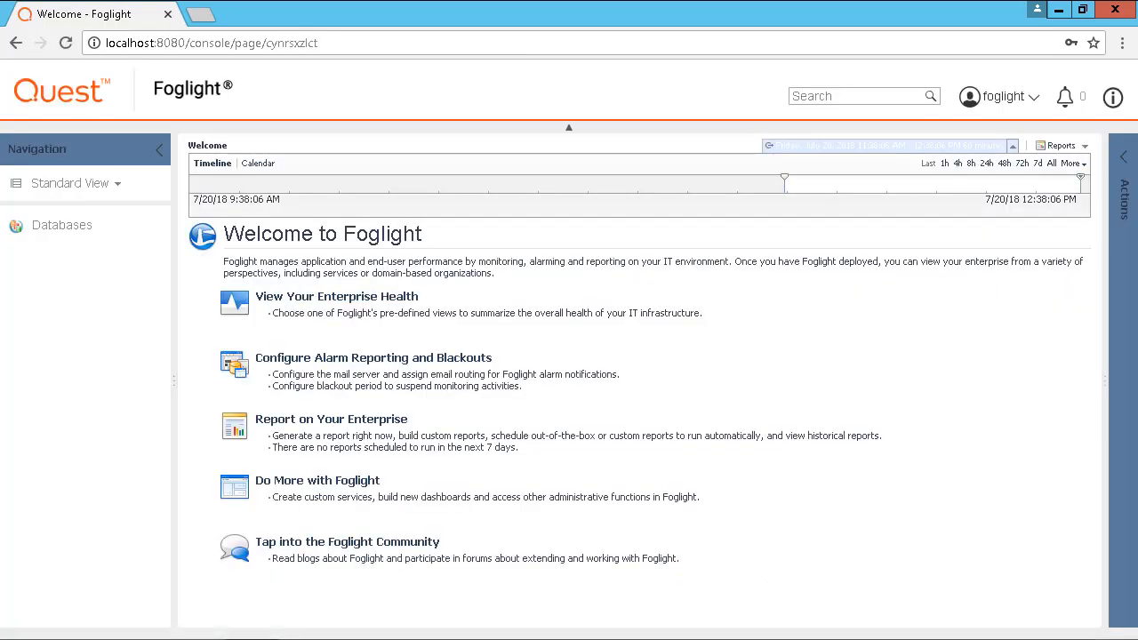
# Open the administration settings for the Oracle instance MONORA11GW-ORCLFOG from the Databases overview.
pyautogui.click(56, 225)
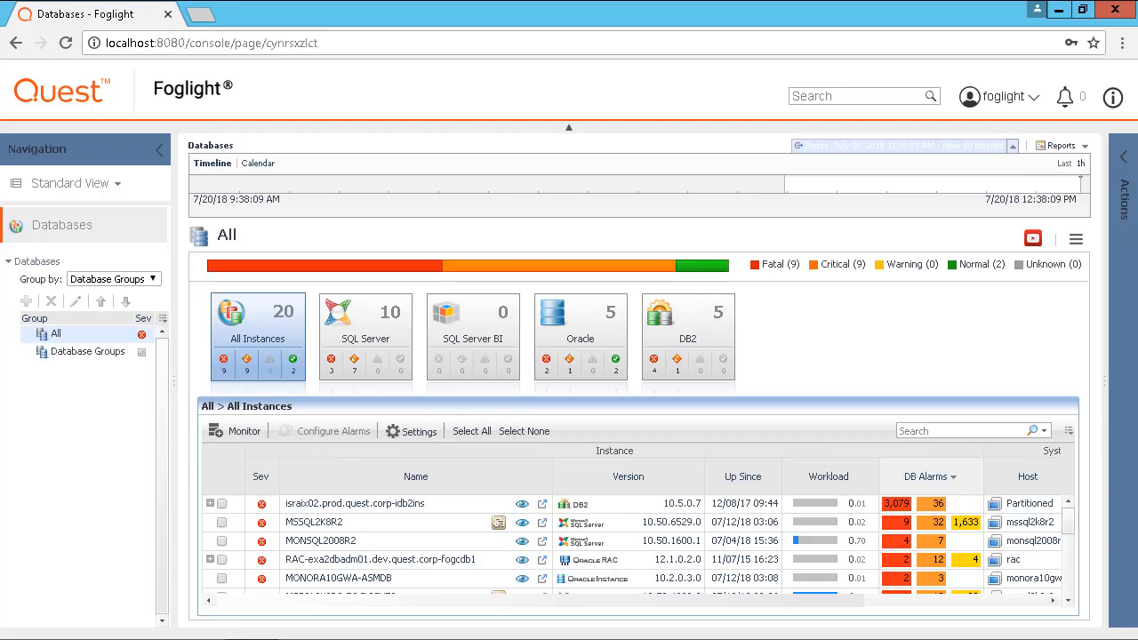
pyautogui.click(598, 321)
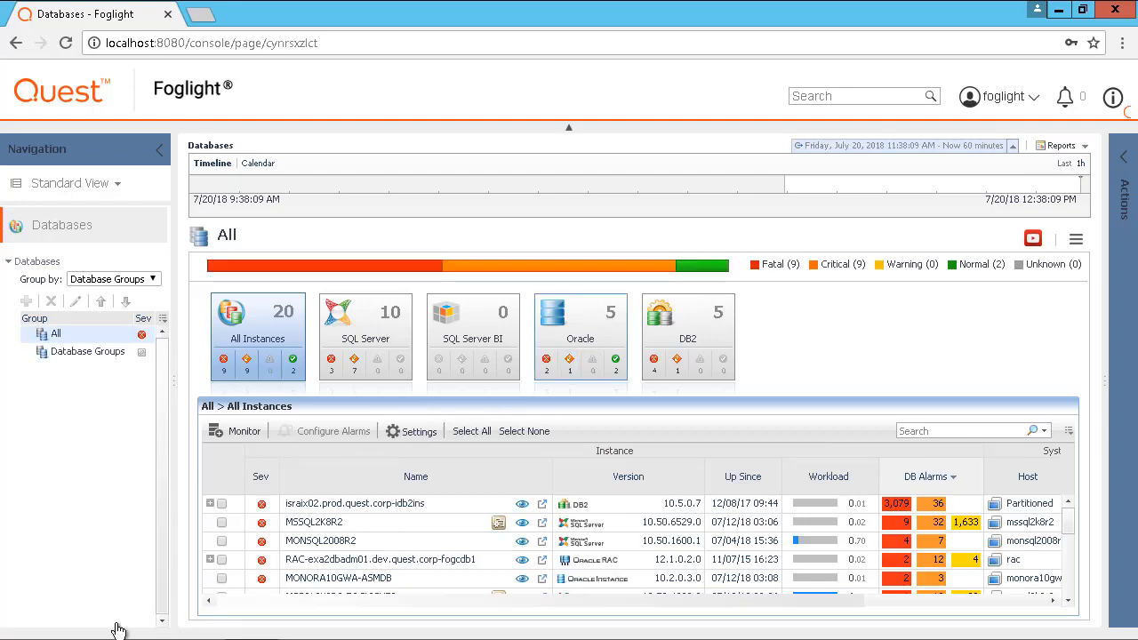
pyautogui.moveTo(119, 639)
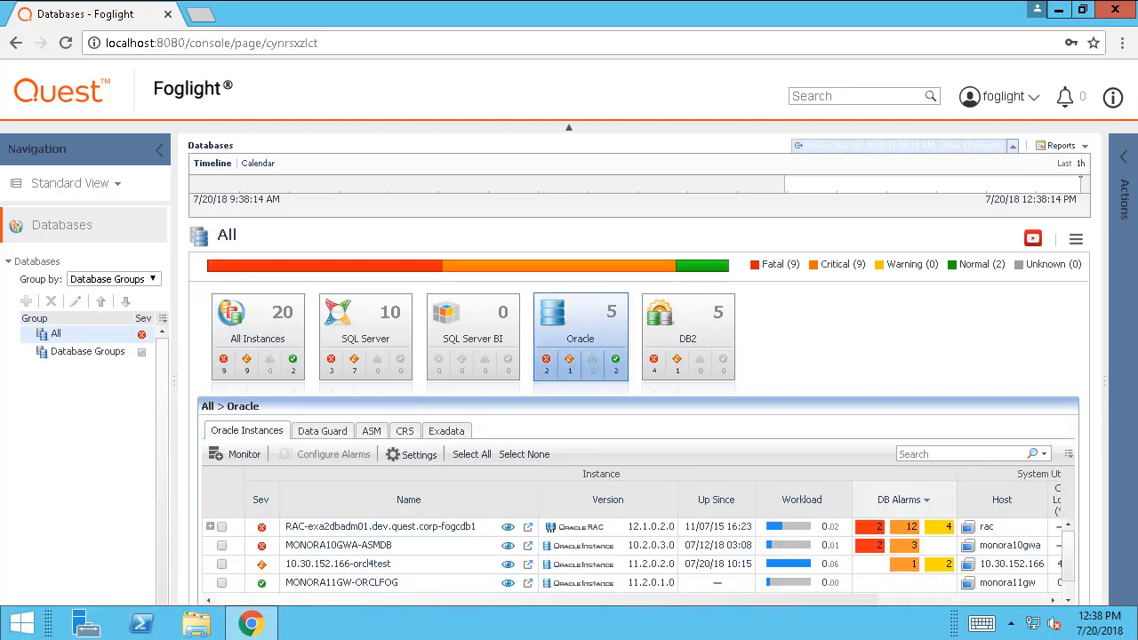
pyautogui.click(221, 584)
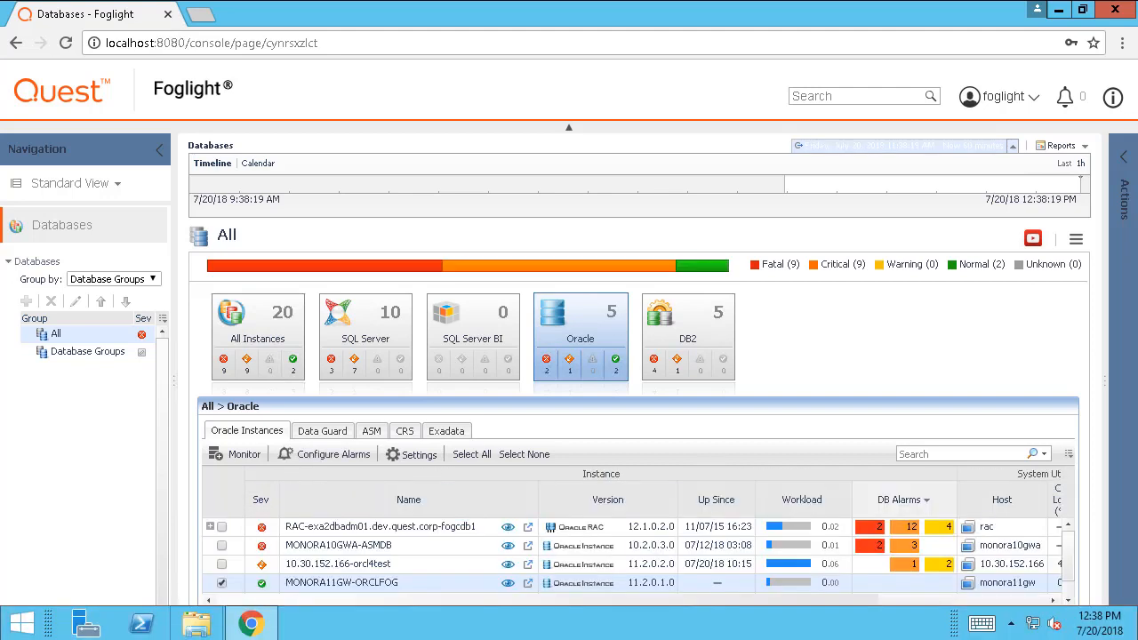
pyautogui.click(431, 456)
pyautogui.click(487, 480)
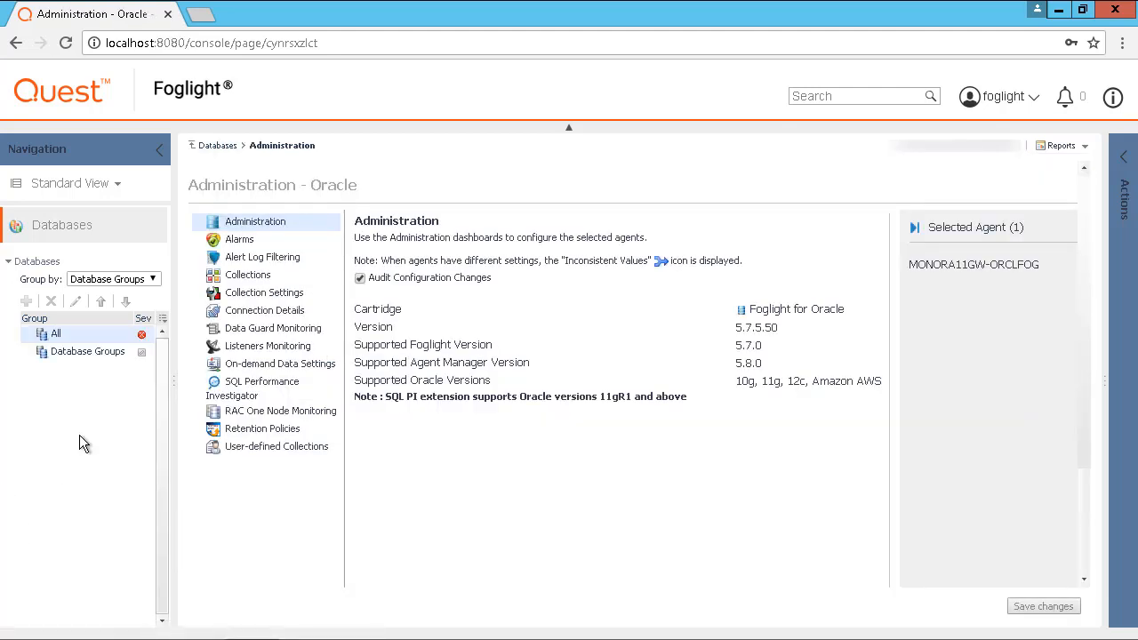
# Open the credentials of MONORA11GW-ORCLFOG for editing from its connection details and check the listener port and login fields.
pyautogui.click(250, 312)
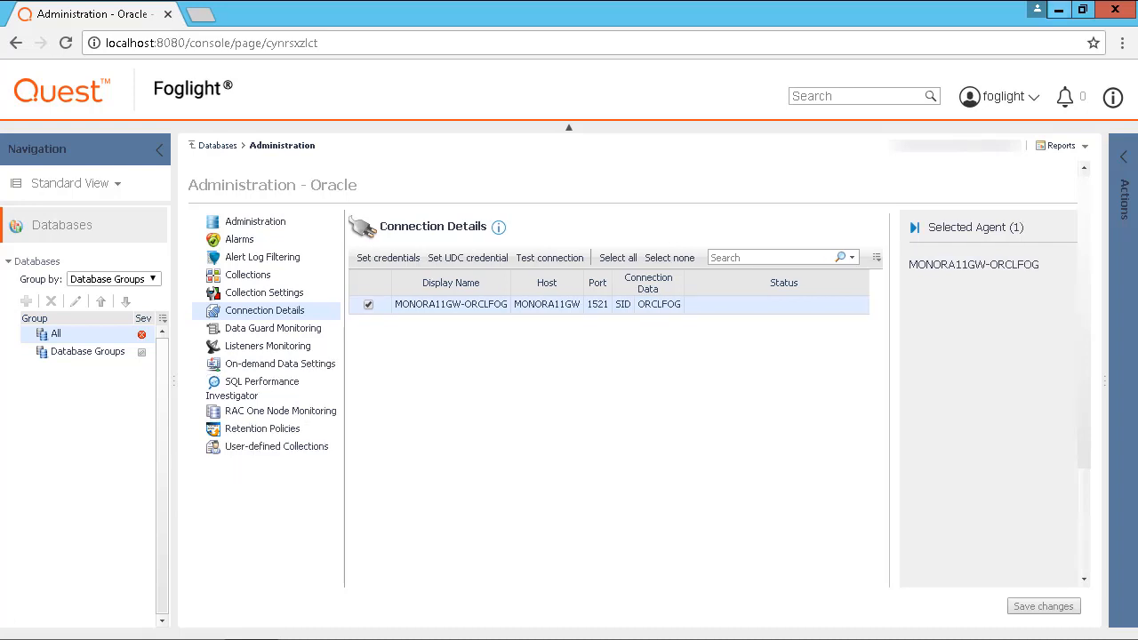
pyautogui.click(389, 258)
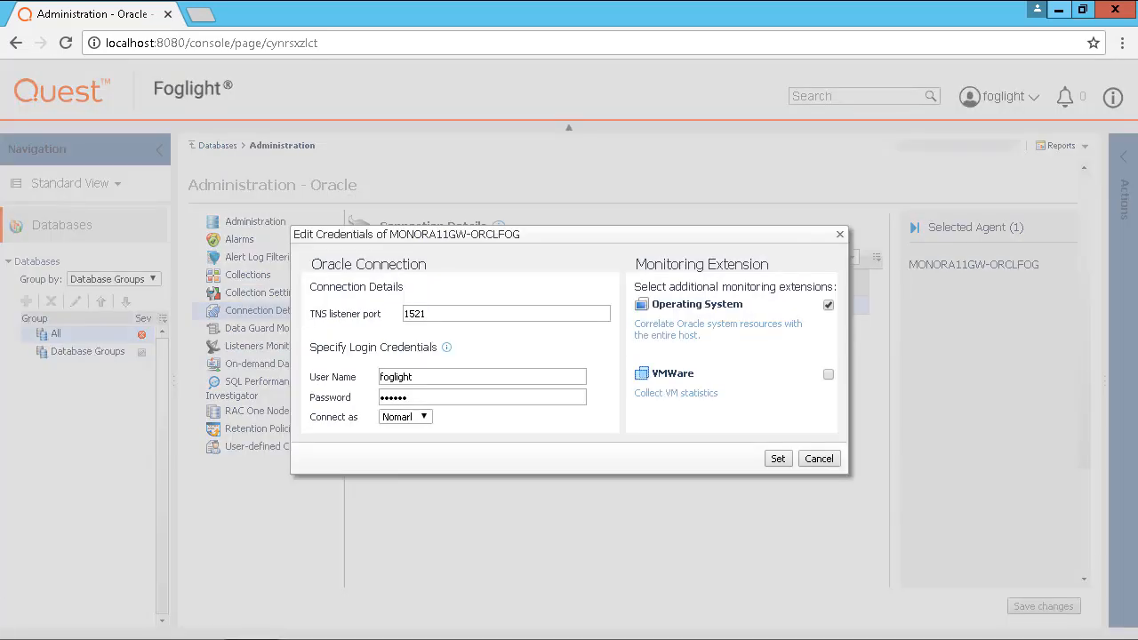
pyautogui.click(441, 316)
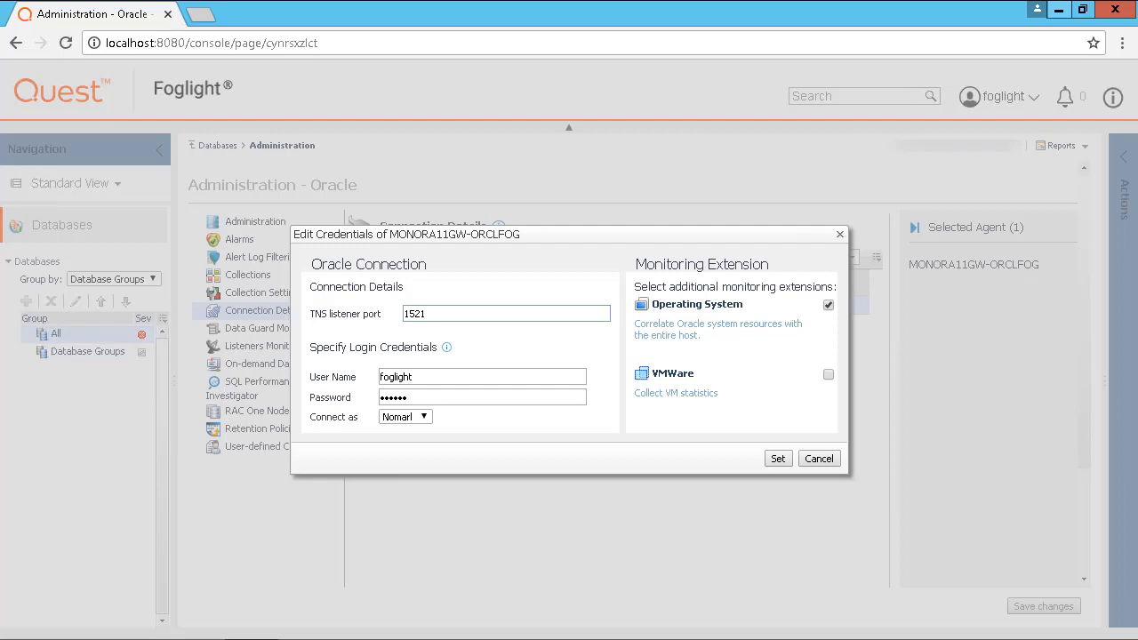
pyautogui.click(444, 381)
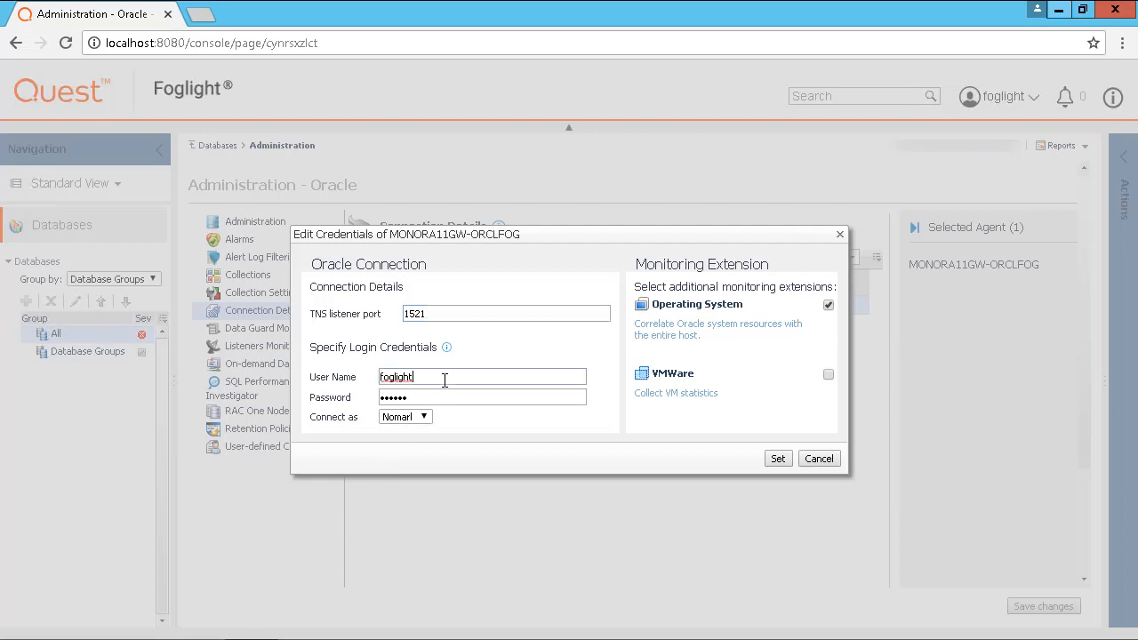
pyautogui.click(445, 399)
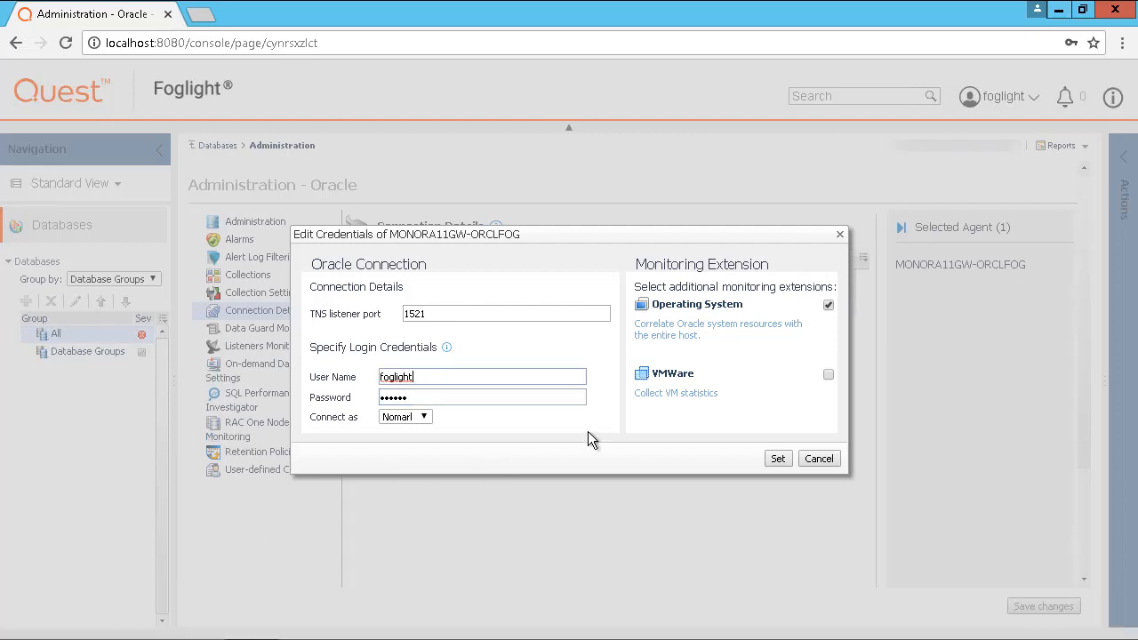
# Choose to edit the host connection details of the Operating System monitoring extension, with Windows authentication.
pyautogui.click(828, 305)
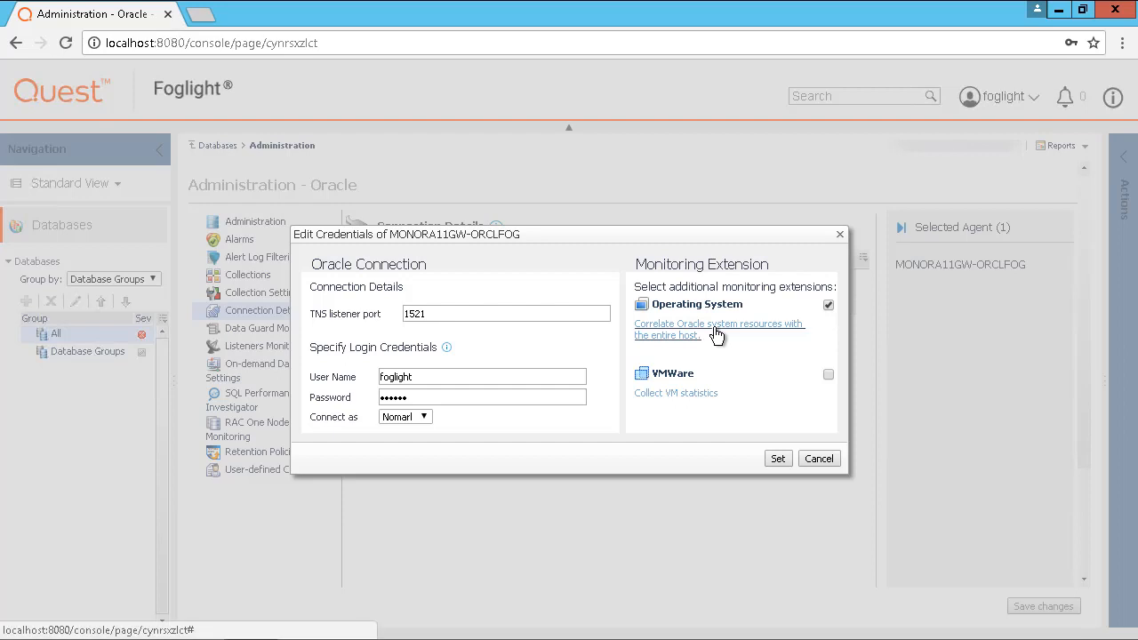
pyautogui.click(715, 329)
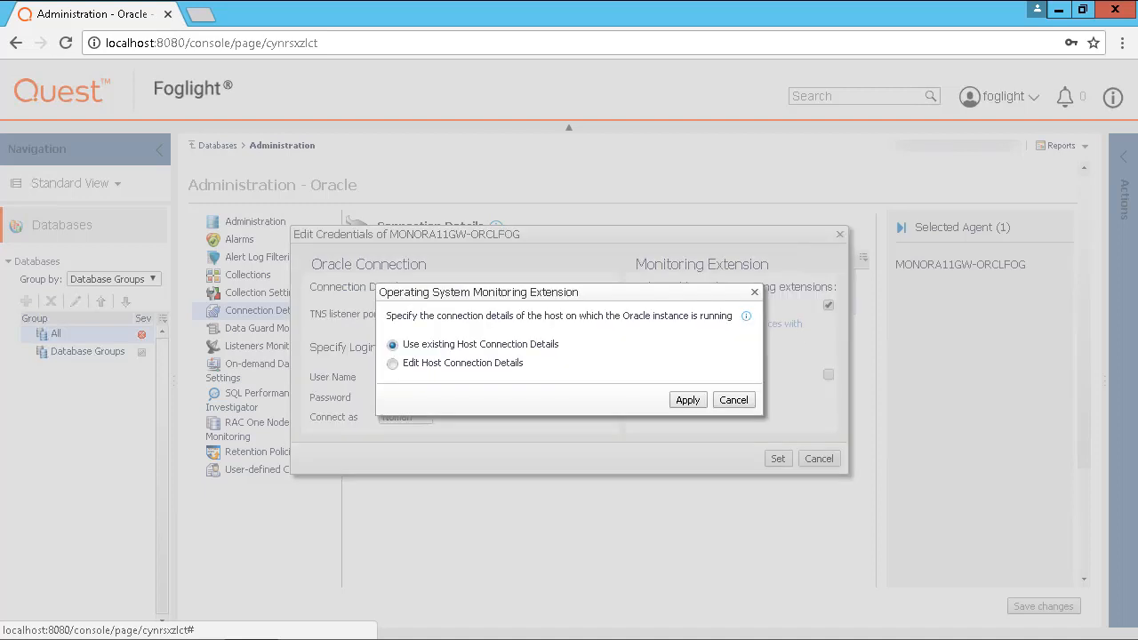
pyautogui.click(394, 365)
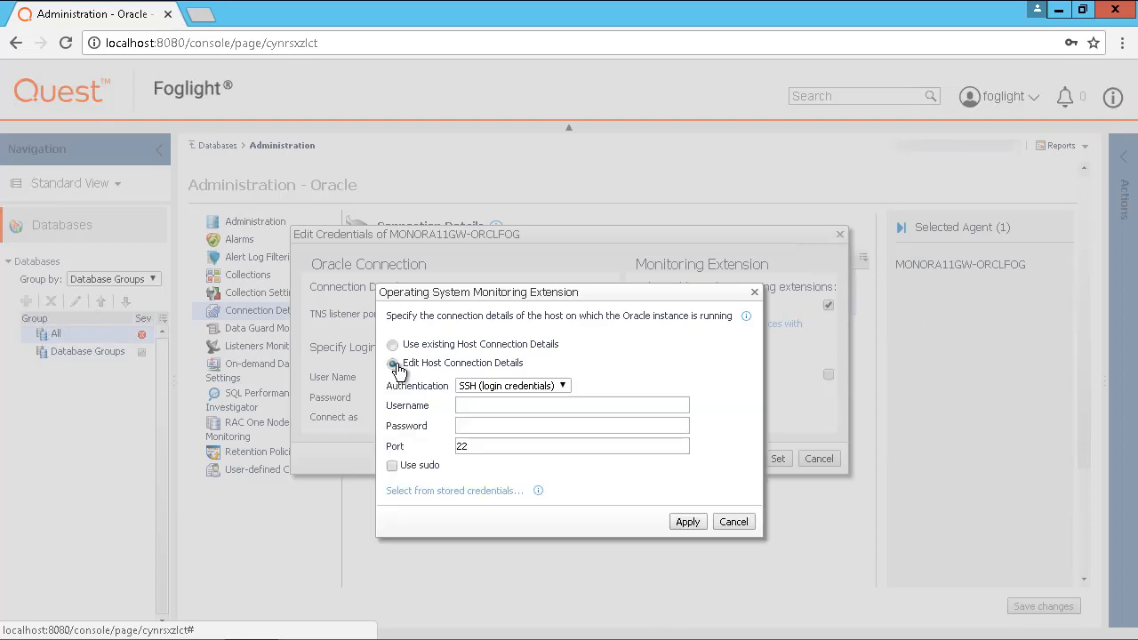
pyautogui.click(479, 388)
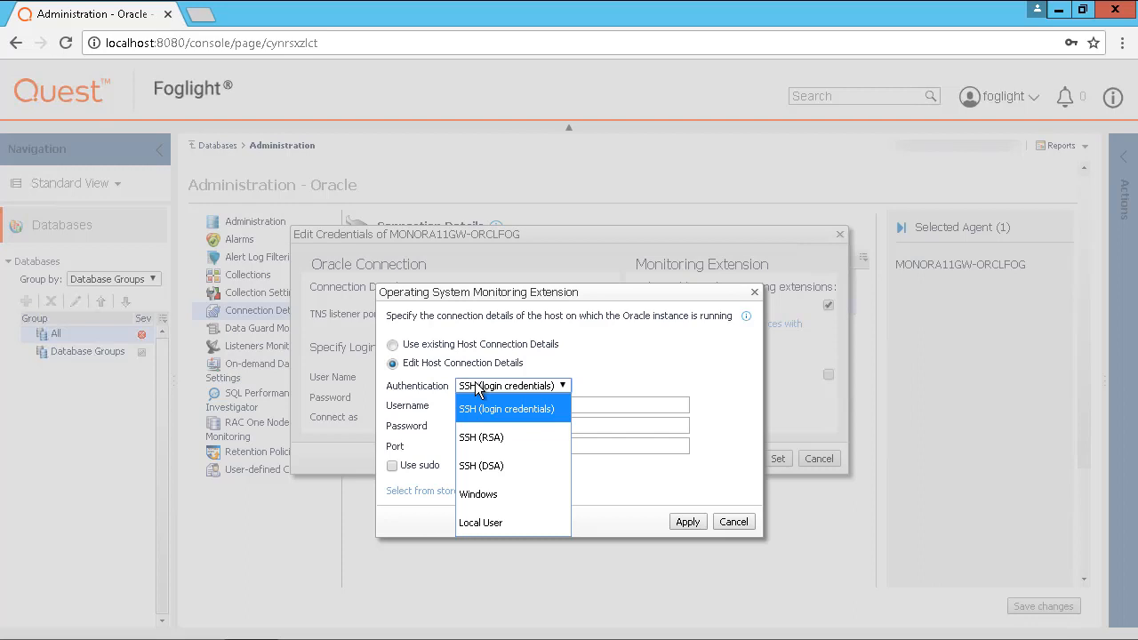
pyautogui.click(478, 494)
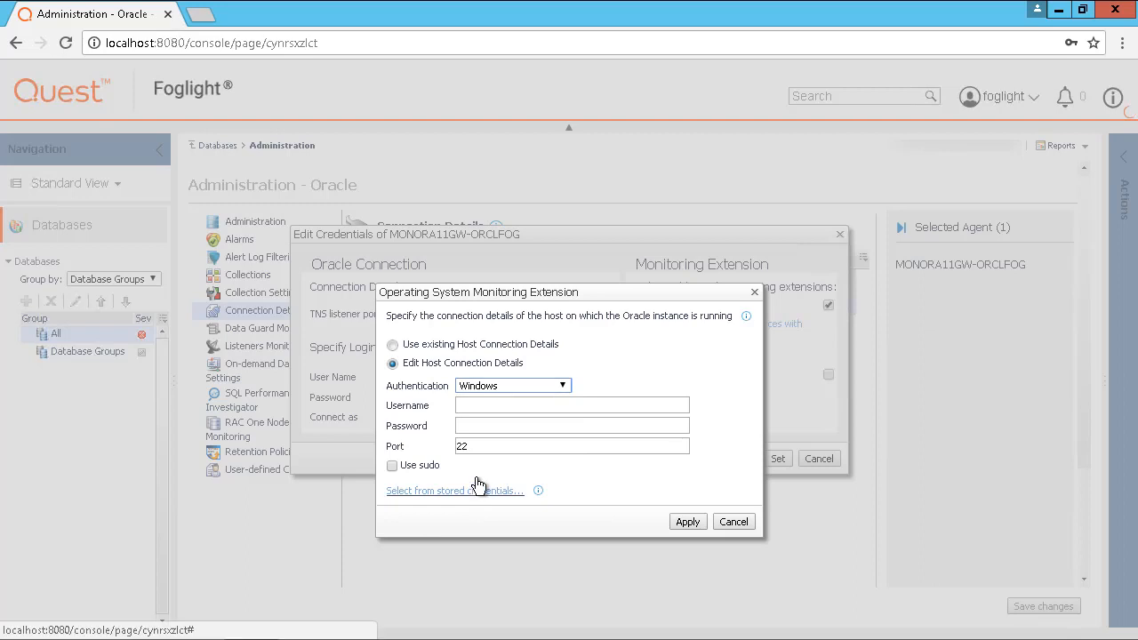
# Enter MONORA11GW\Administrator as the host username, fill in the host password, and apply the Operating System extension settings.
pyautogui.click(473, 406)
pyautogui.write('MO')
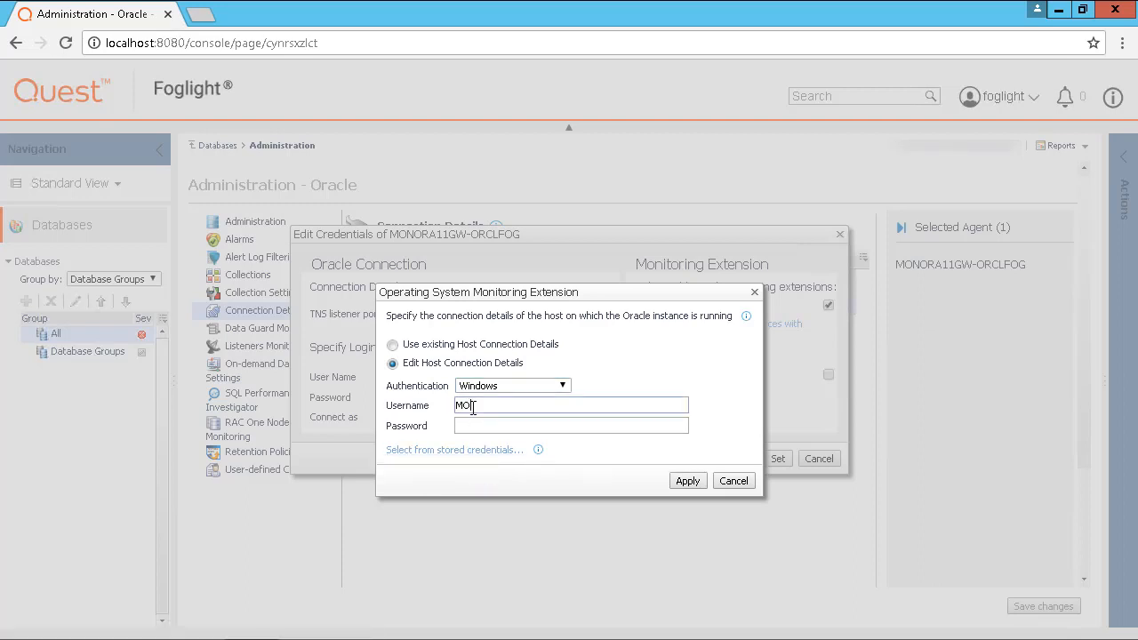
pyautogui.write('NORA11GW\\Administrator')
pyautogui.press('Tab')
pyautogui.write('p')
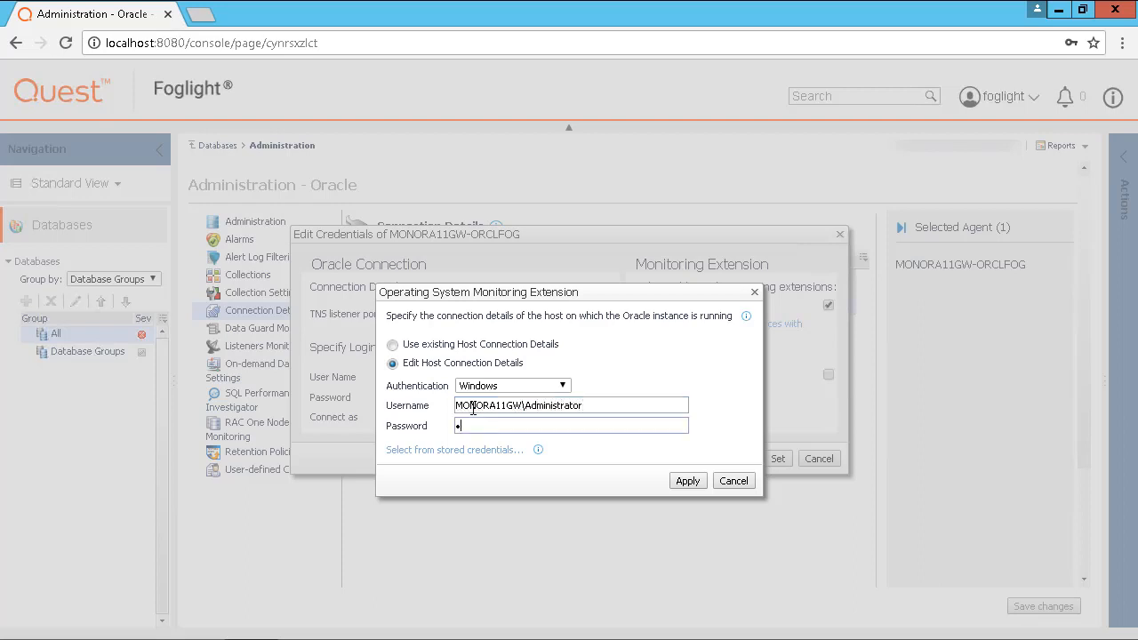
pyautogui.write('assword')
pyautogui.click(683, 484)
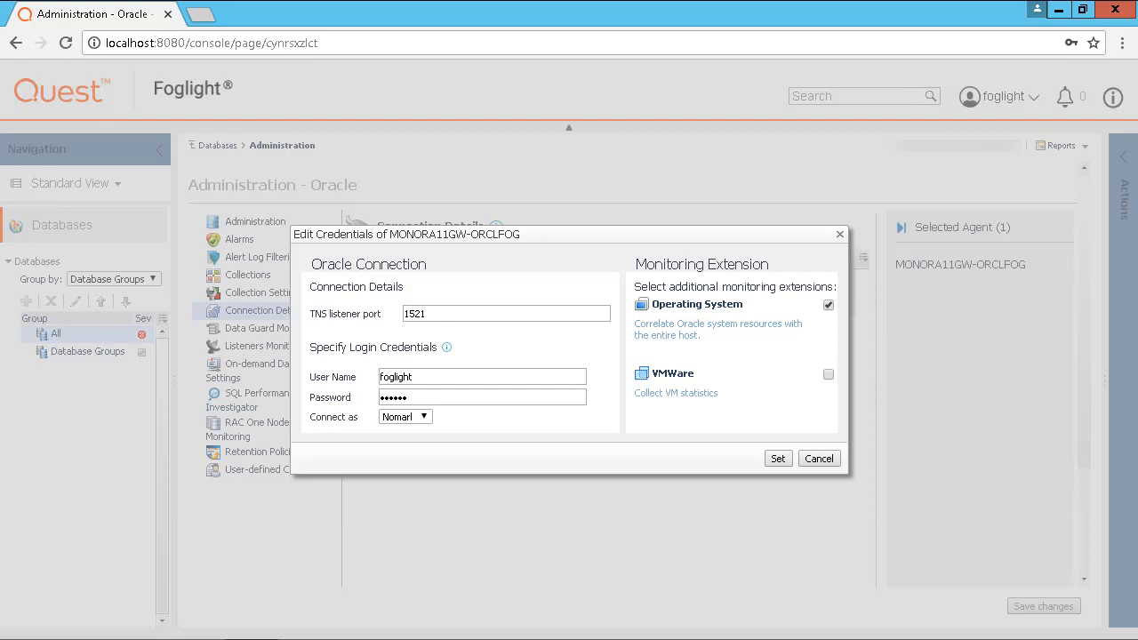
pyautogui.click(827, 376)
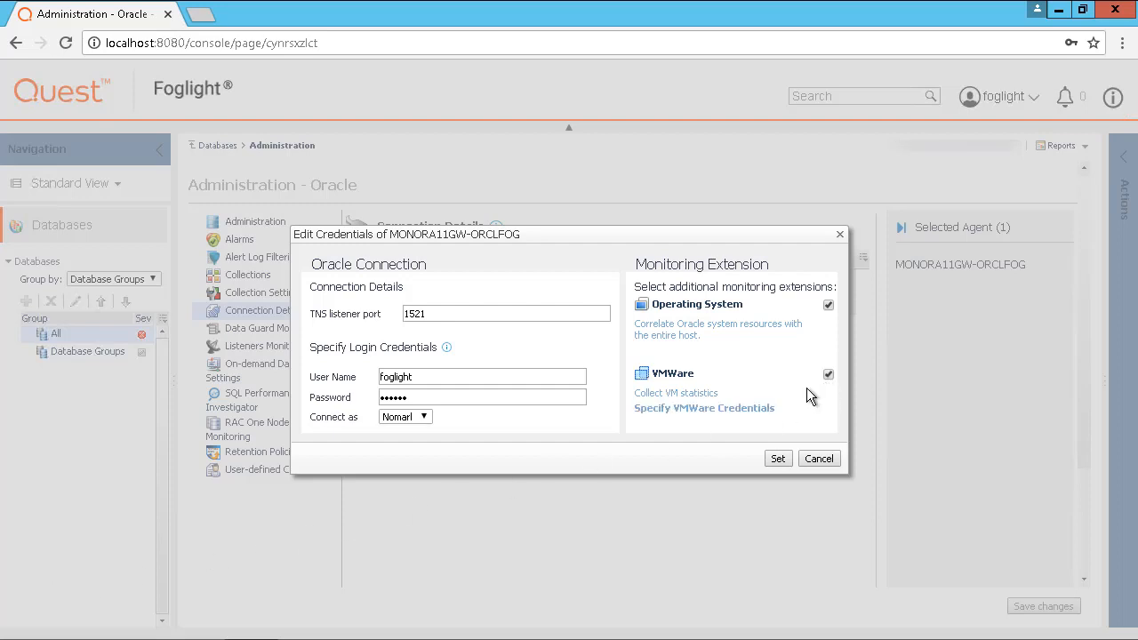
pyautogui.click(673, 405)
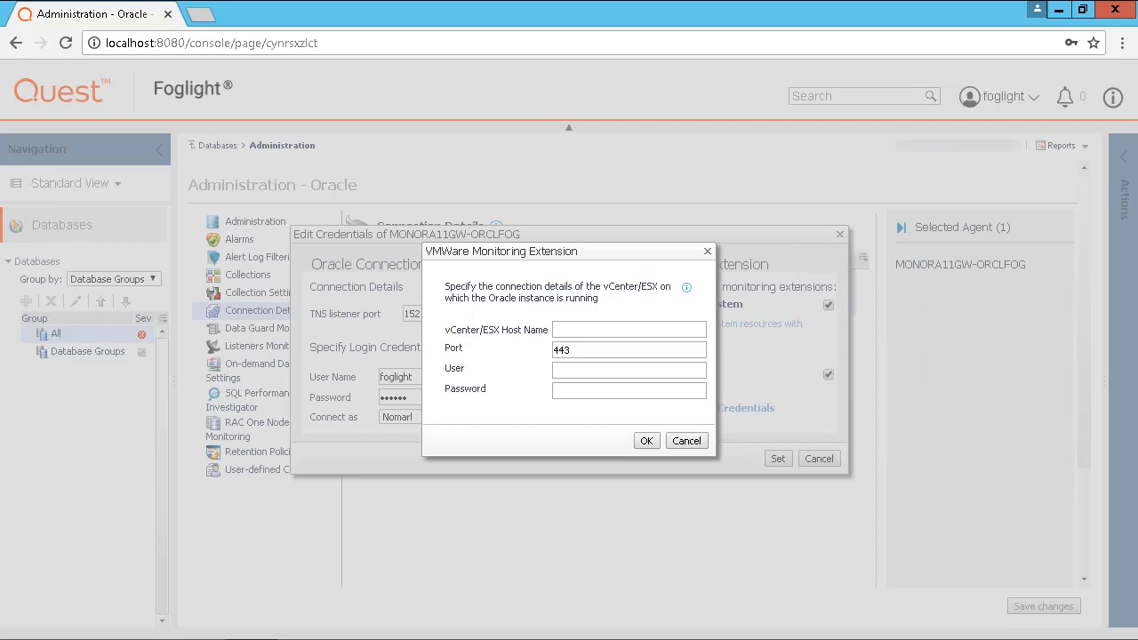
pyautogui.click(692, 440)
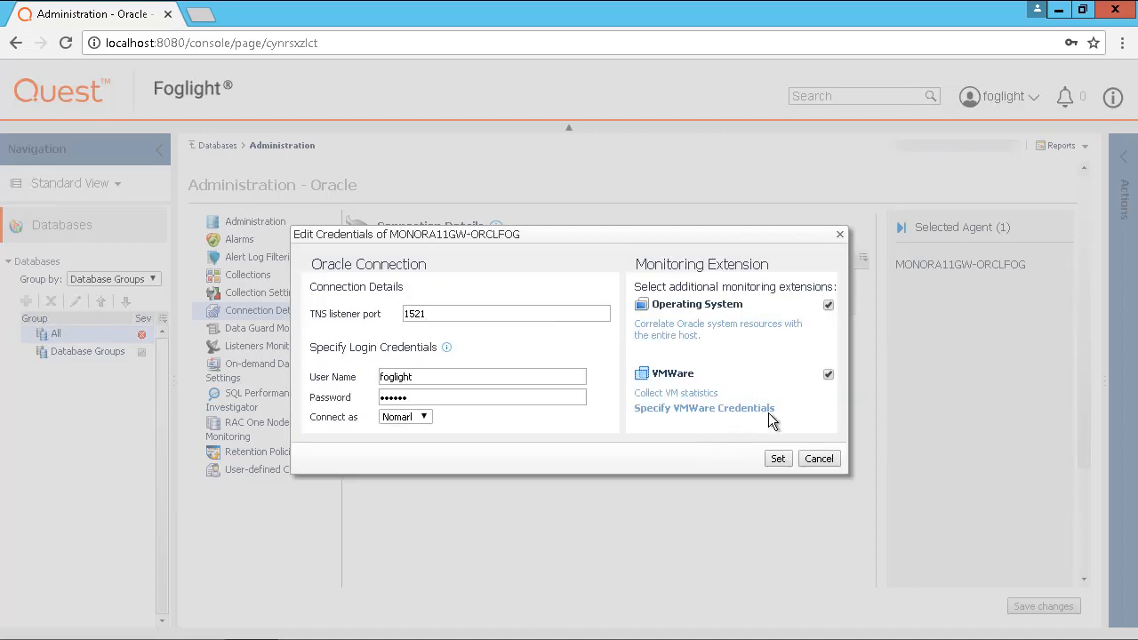
pyautogui.click(828, 375)
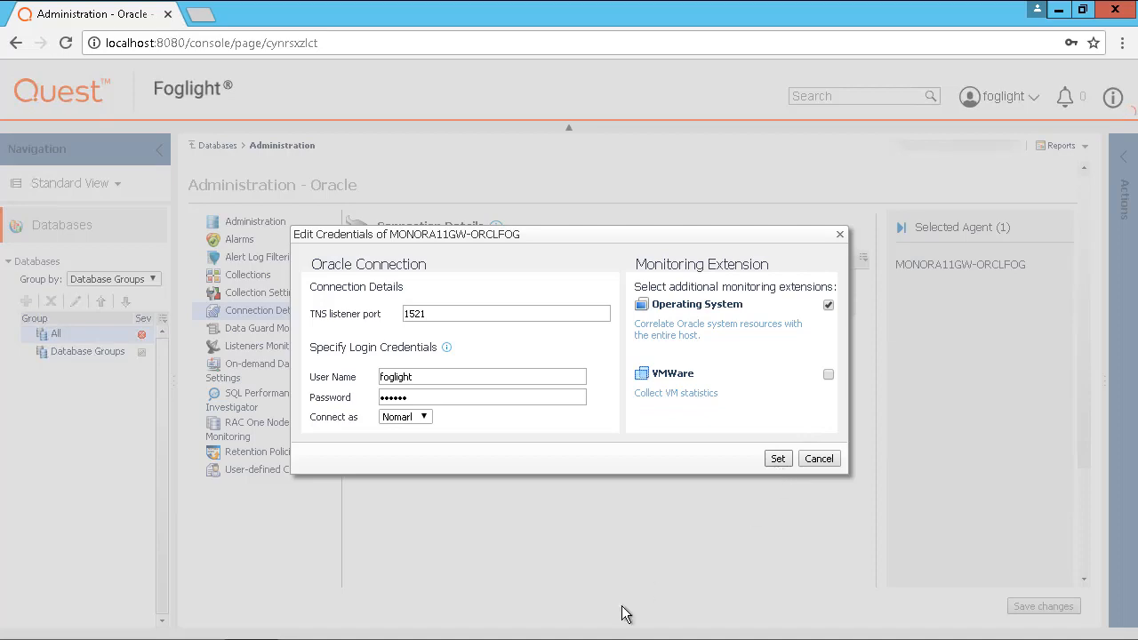
# Set the edited credentials for MONORA11GW-ORCLFOG and test its connection.
pyautogui.click(777, 462)
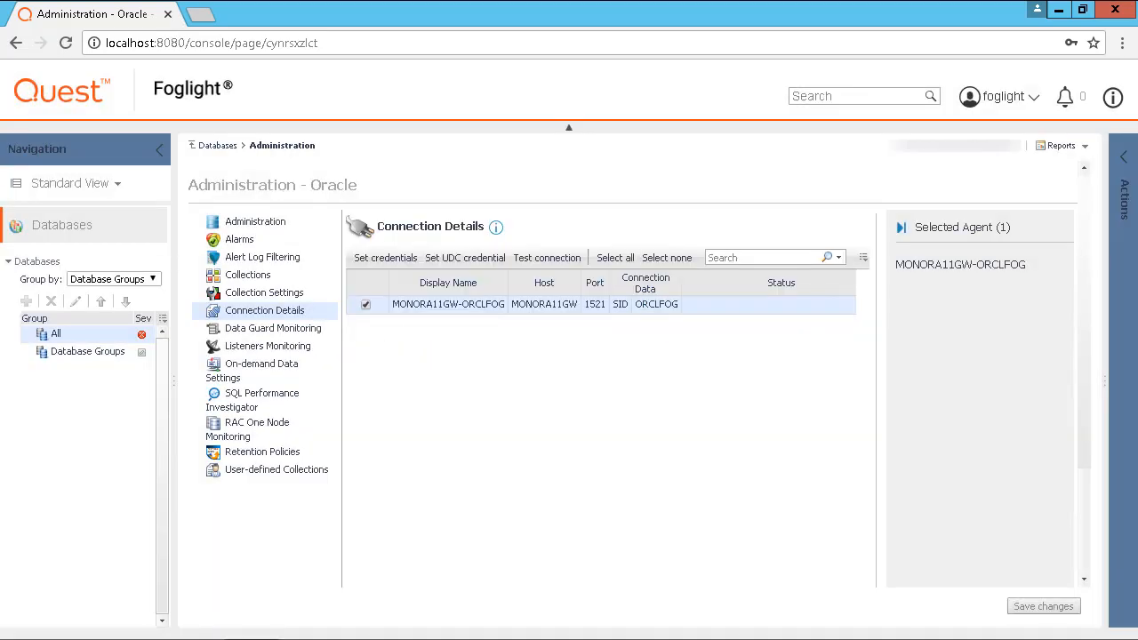
pyautogui.click(560, 260)
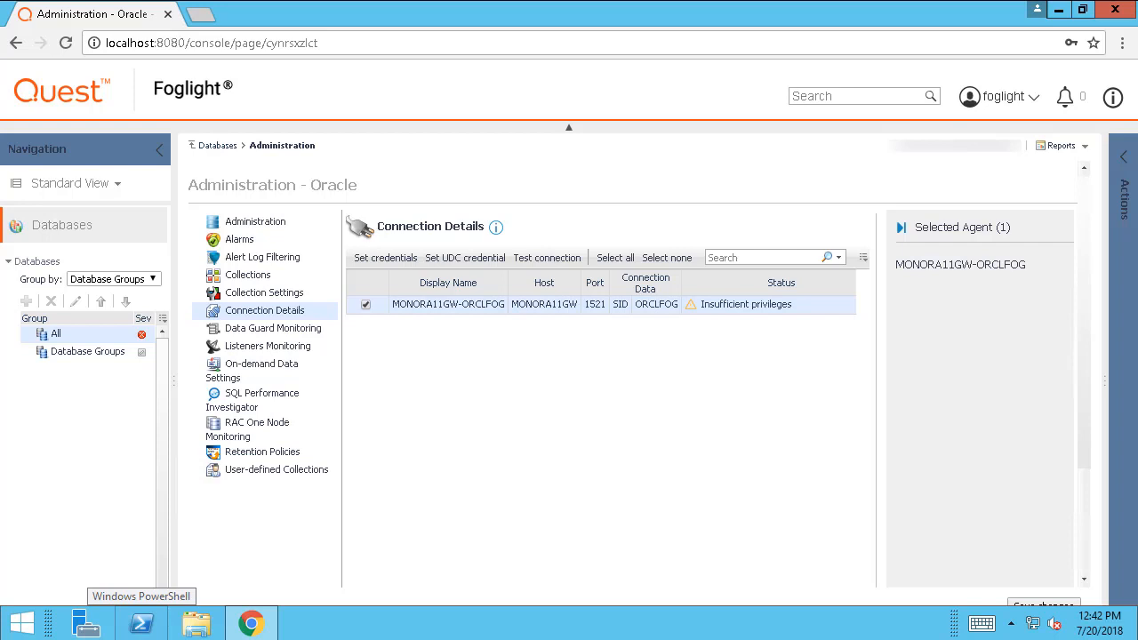
# Grant the required privileges to the monitoring account using the SYSDBA user SYS and the SYSDBA password.
pyautogui.click(717, 307)
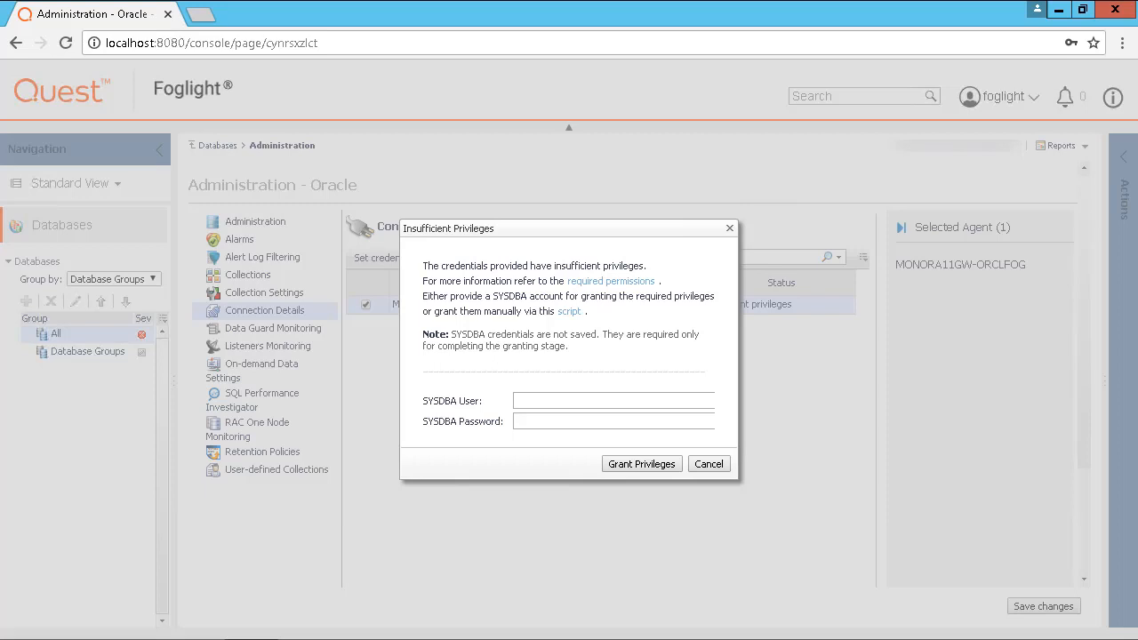
pyautogui.click(519, 405)
pyautogui.write('SYS')
pyautogui.press('Tab')
pyautogui.write('•••••')
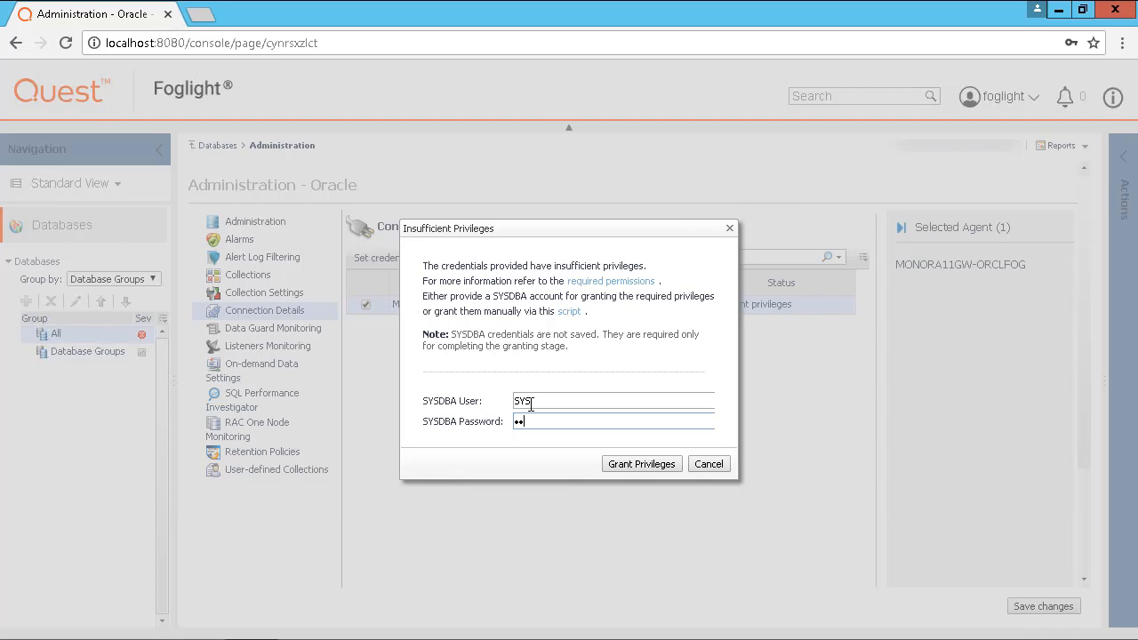
pyautogui.write('•••')
pyautogui.click(626, 467)
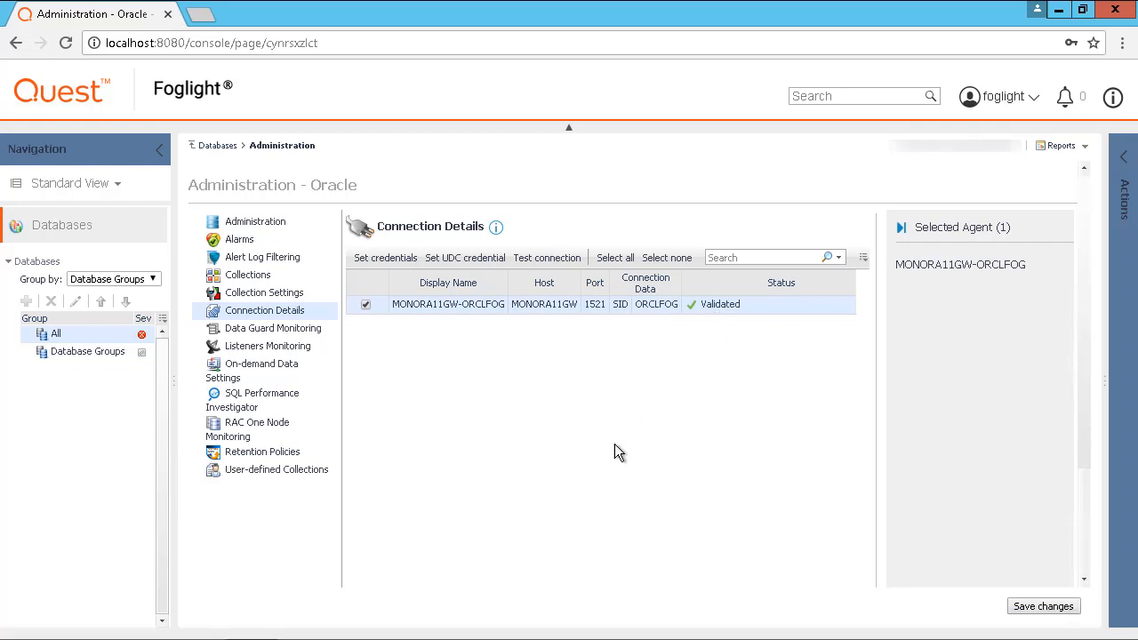
# Save the connection detail changes without an audit comment and return to the Databases overview.
pyautogui.click(1041, 608)
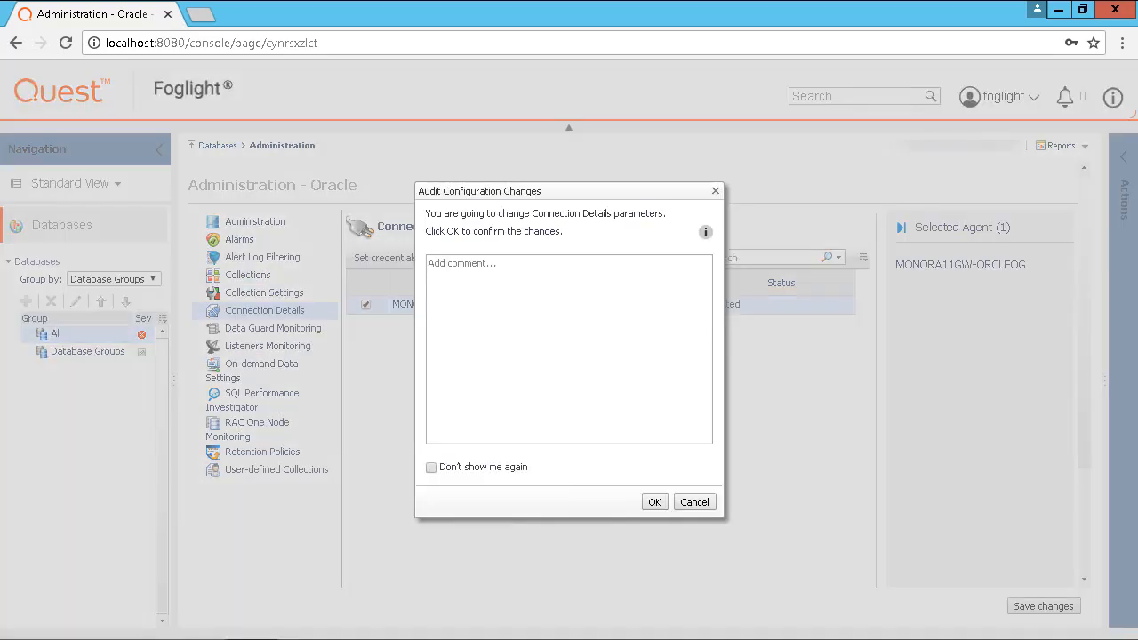
pyautogui.click(654, 502)
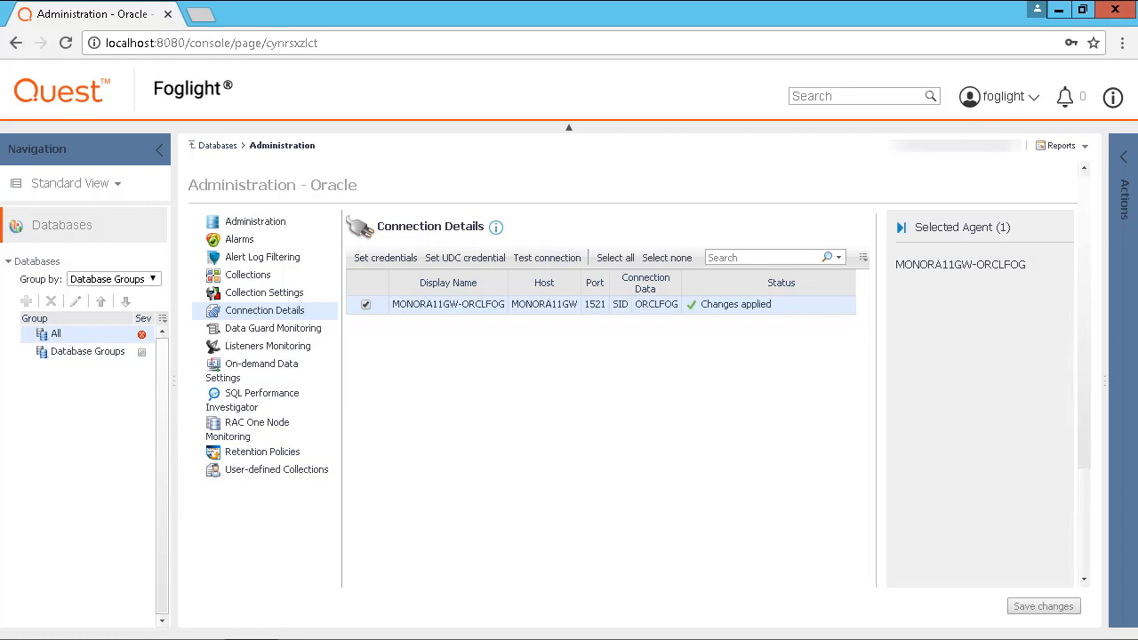
pyautogui.click(217, 146)
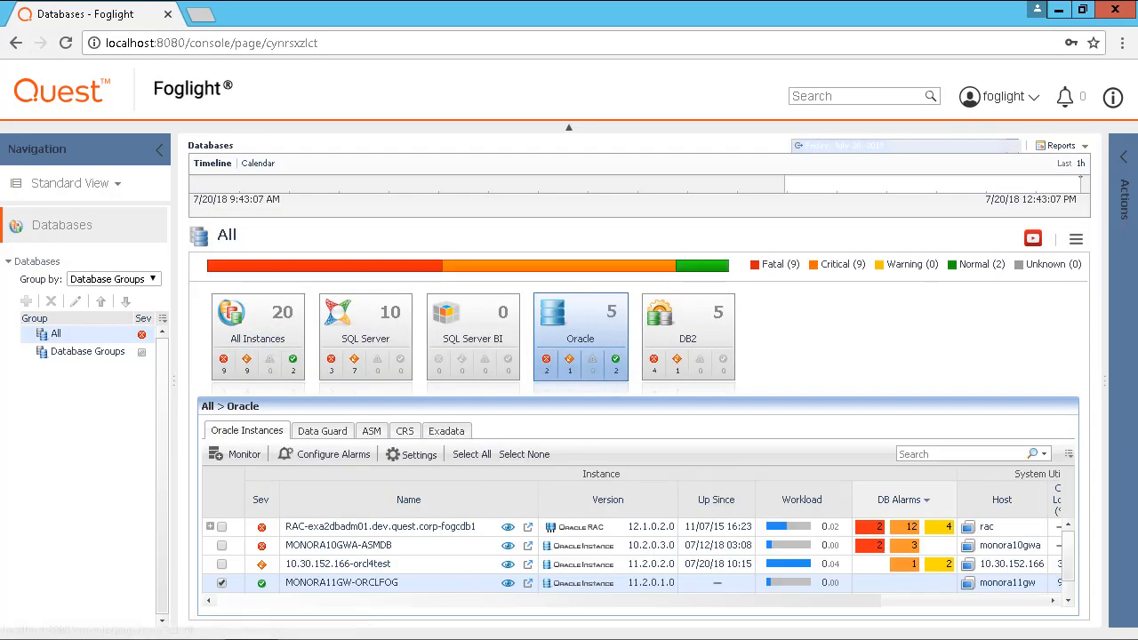